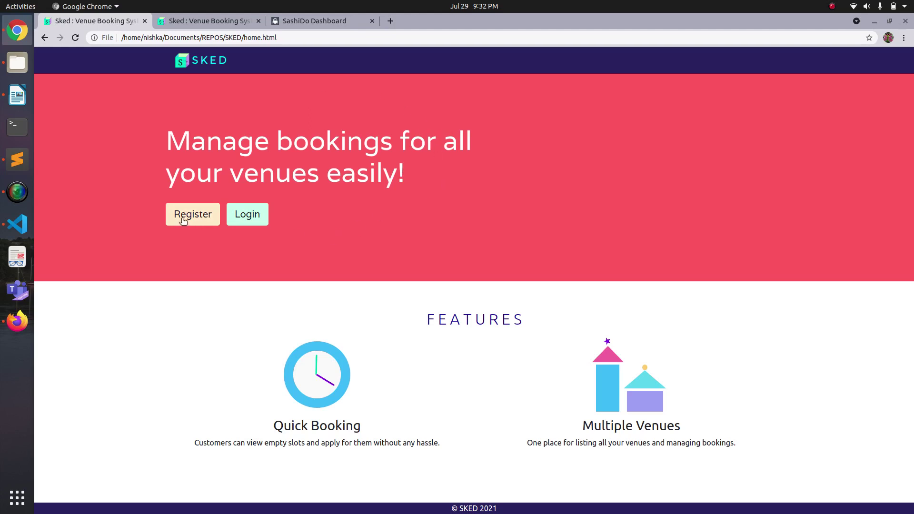
Look over the customer and owner landing pages, then start owner registration as 'ownerdemo'.
{"action": "left_click", "coordinate": [223, 22]}
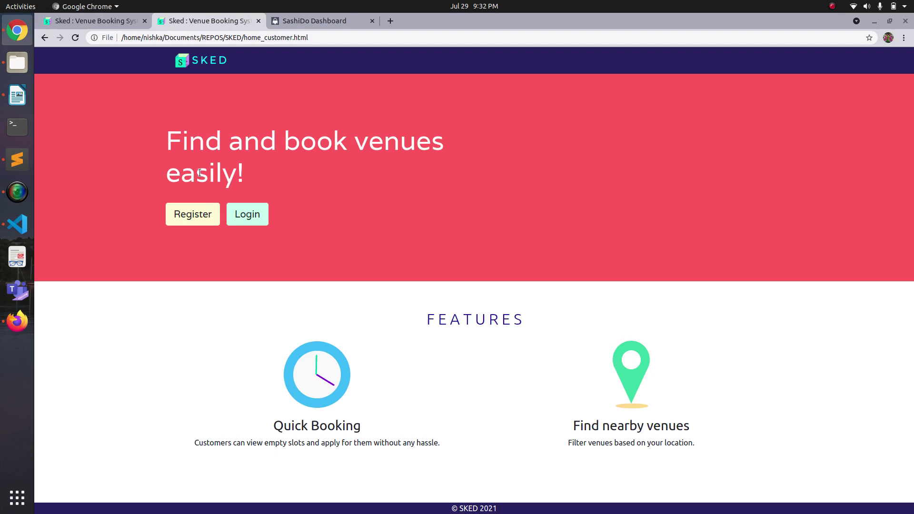
{"action": "left_click", "coordinate": [121, 22]}
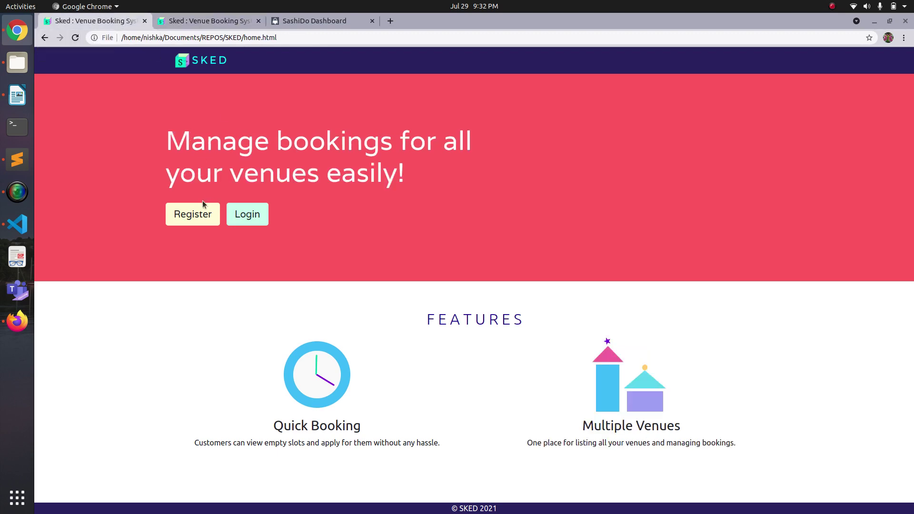
{"action": "left_click", "coordinate": [192, 218]}
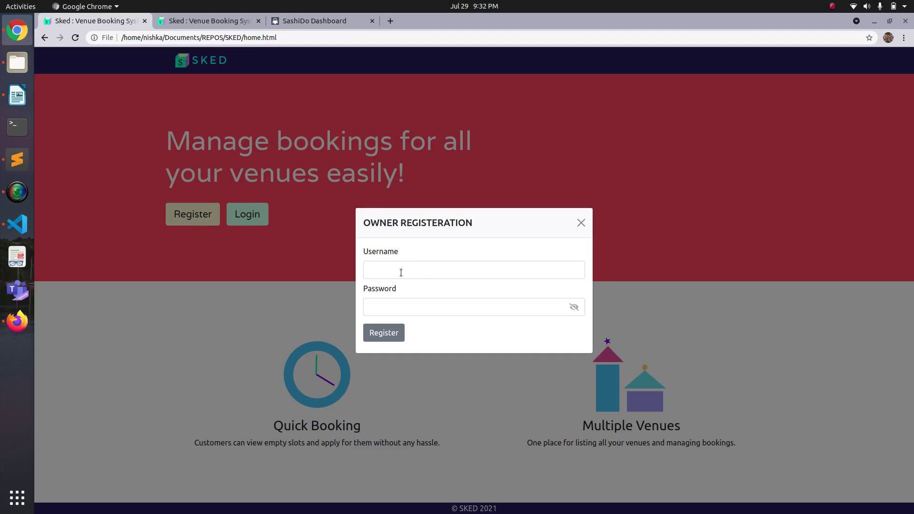
{"action": "left_click", "coordinate": [401, 273]}
{"action": "type", "text": "ownerdemo"}
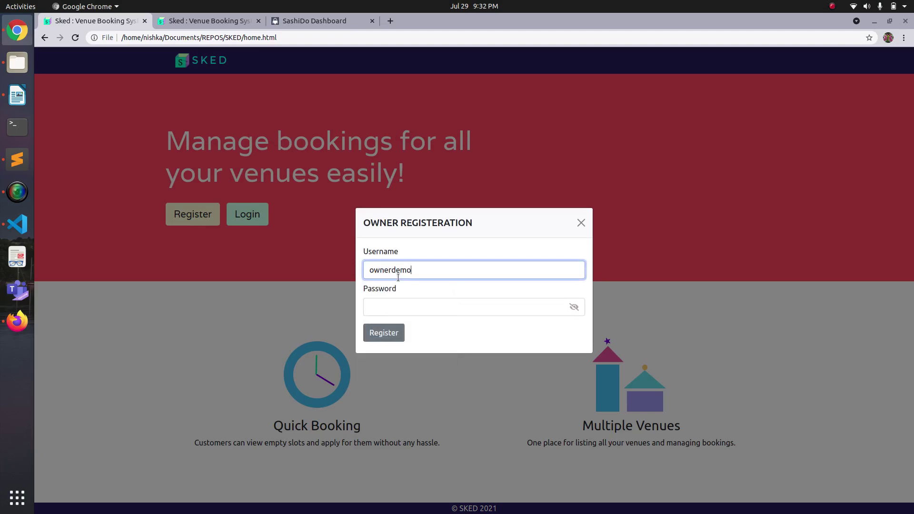
Enter an 8–16 character account password and submit the owner registration.
{"action": "left_click", "coordinate": [381, 332]}
{"action": "left_click", "coordinate": [390, 305]}
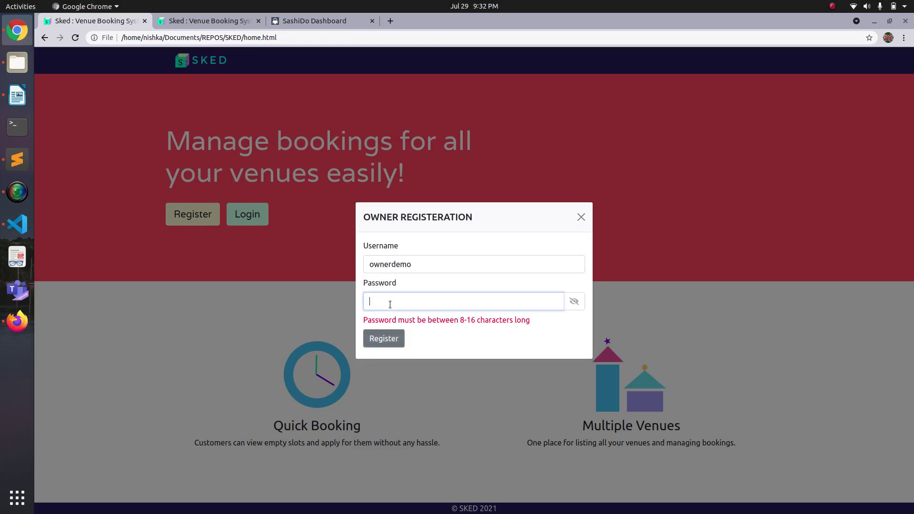
{"action": "type", "text": "ownerdemo1"}
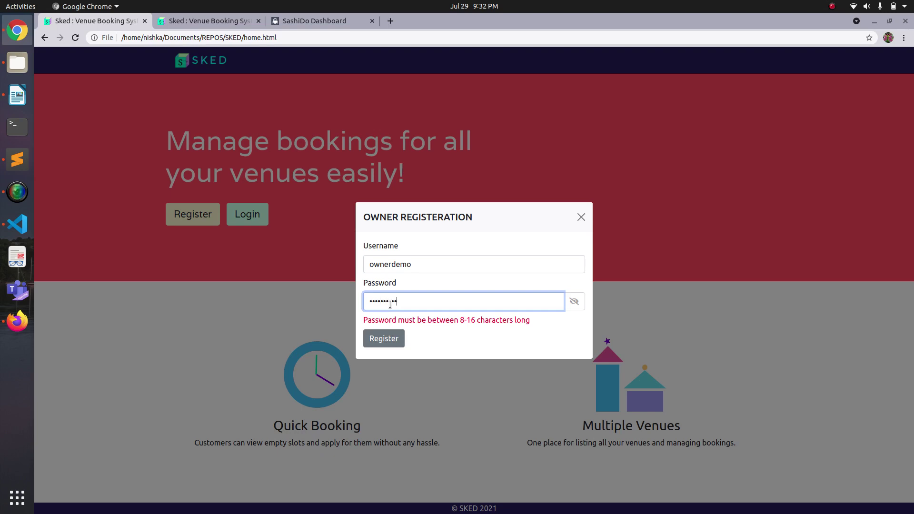
{"action": "left_click", "coordinate": [386, 337]}
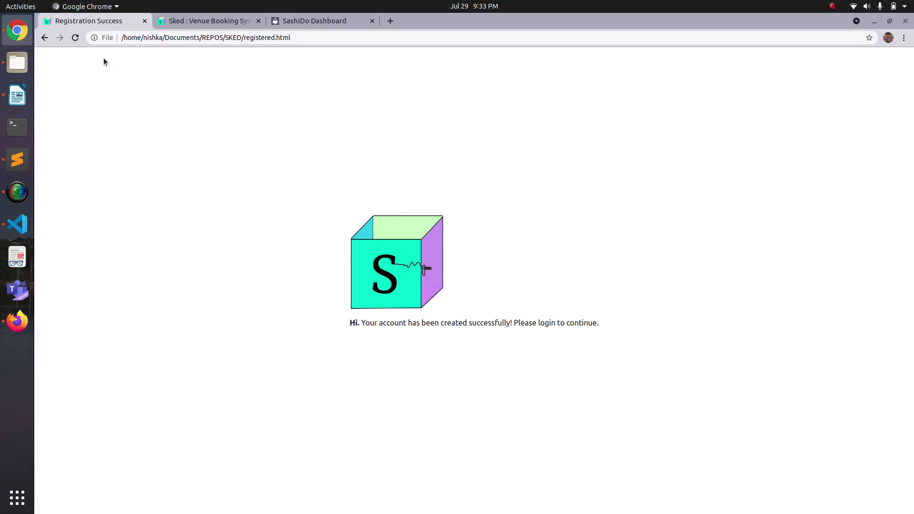
Return home and log in as owner 'ownerdemo' with its password.
{"action": "left_click", "coordinate": [44, 38]}
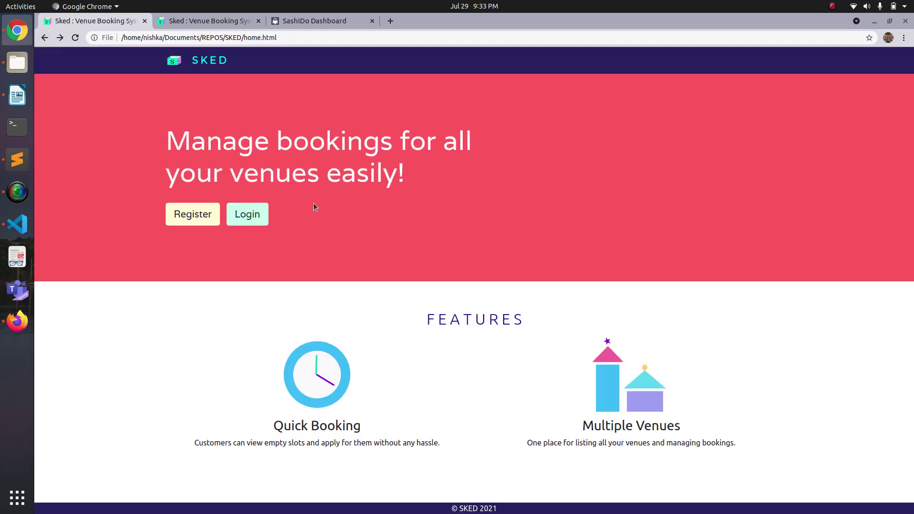
{"action": "left_click", "coordinate": [256, 211]}
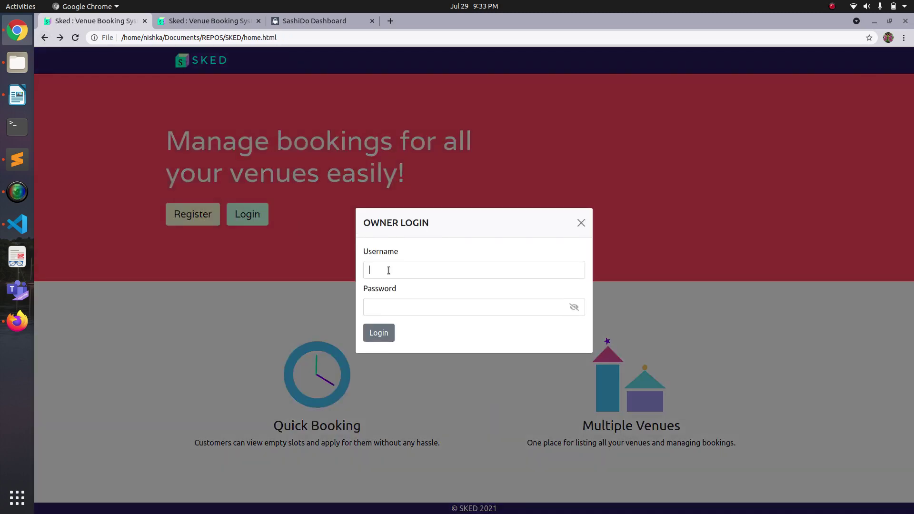
{"action": "left_click", "coordinate": [388, 270]}
{"action": "type", "text": "ownerdemo"}
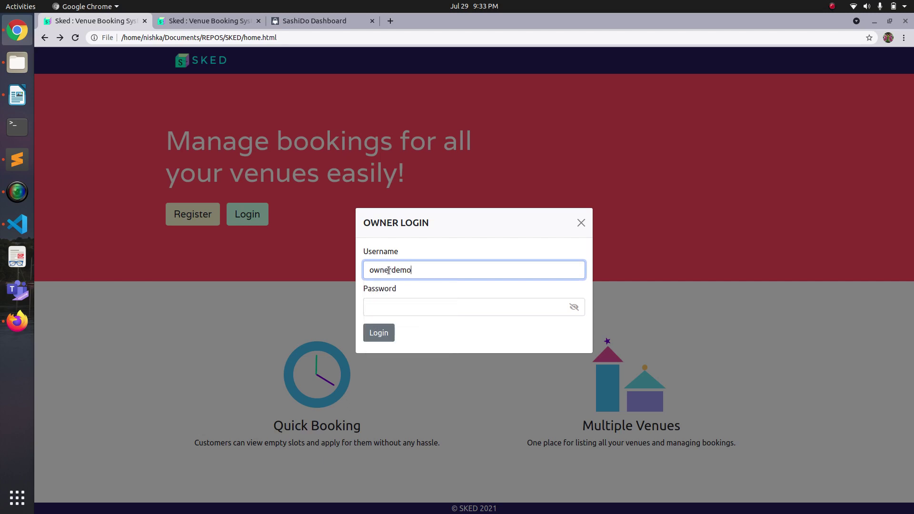
{"action": "left_click", "coordinate": [378, 308]}
{"action": "type", "text": "ownerdemo"}
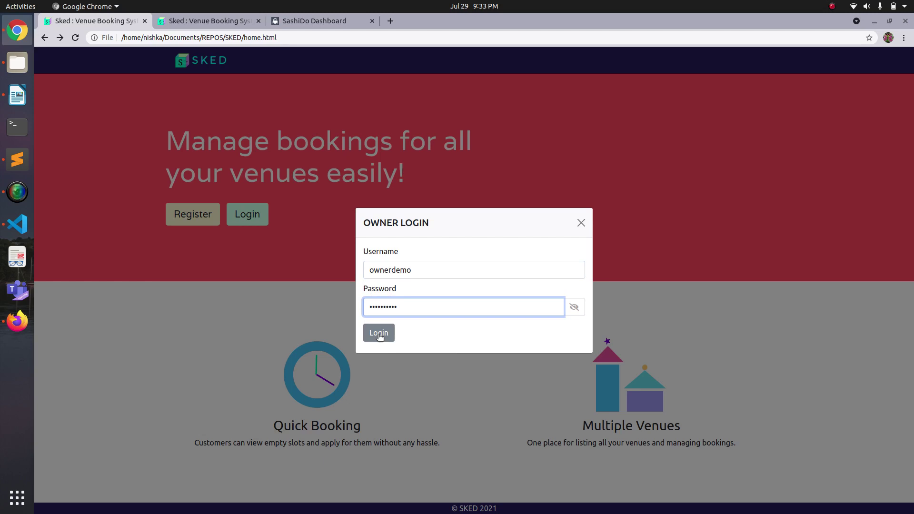
{"action": "left_click", "coordinate": [380, 336]}
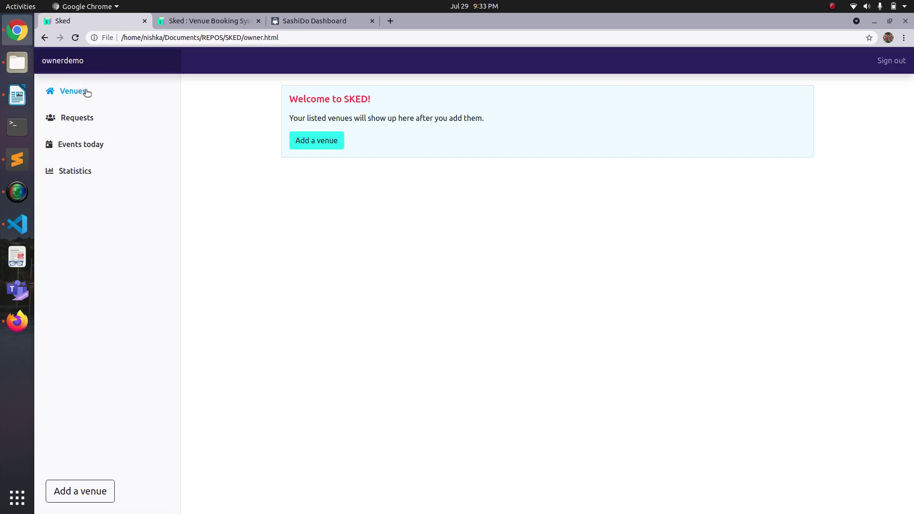
Check the Requests, Events today and Venues sections, then bring up the Add a venue form.
{"action": "left_click", "coordinate": [89, 119]}
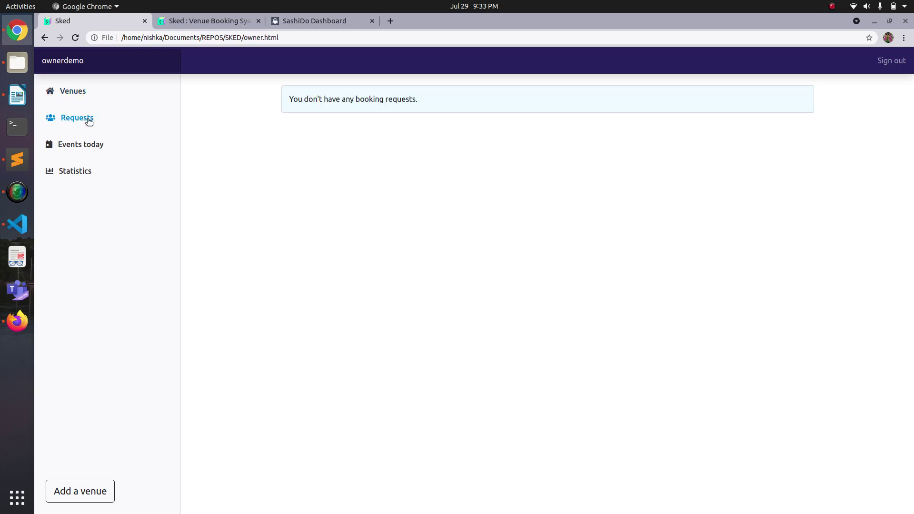
{"action": "left_click", "coordinate": [93, 146]}
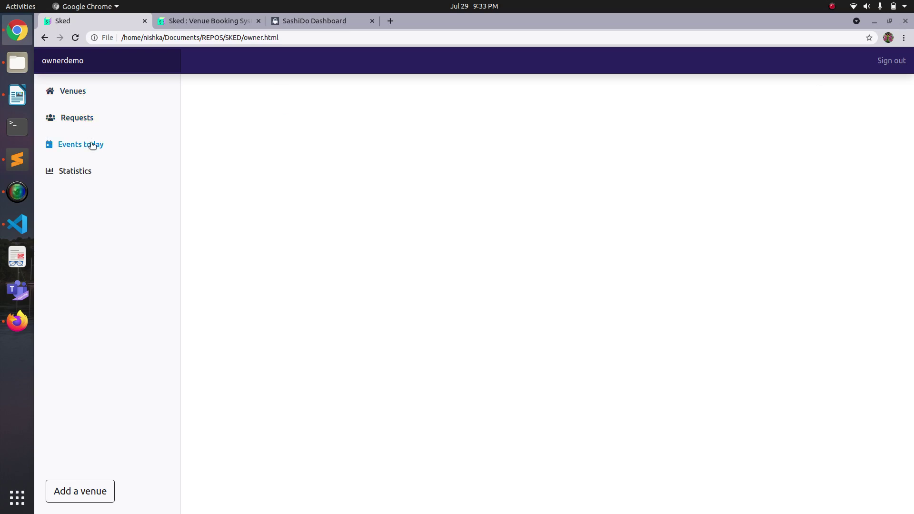
{"action": "left_click", "coordinate": [81, 92]}
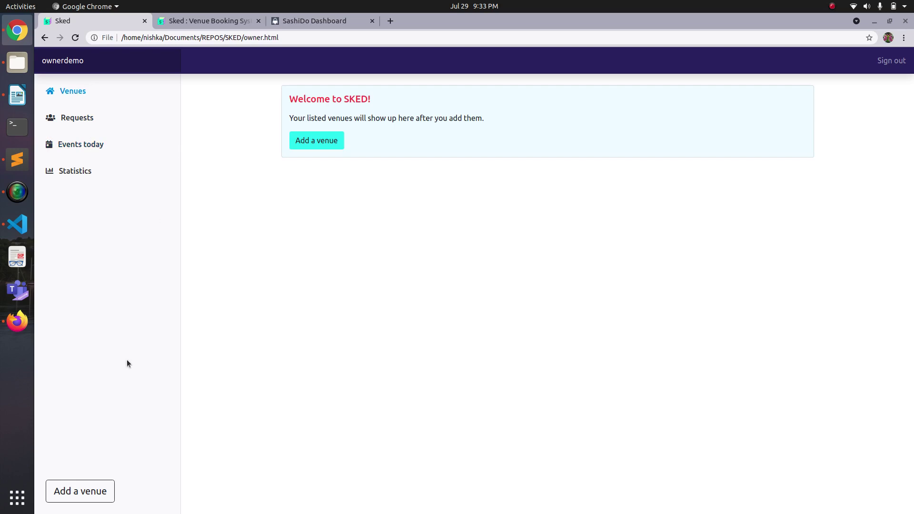
{"action": "left_click", "coordinate": [92, 494]}
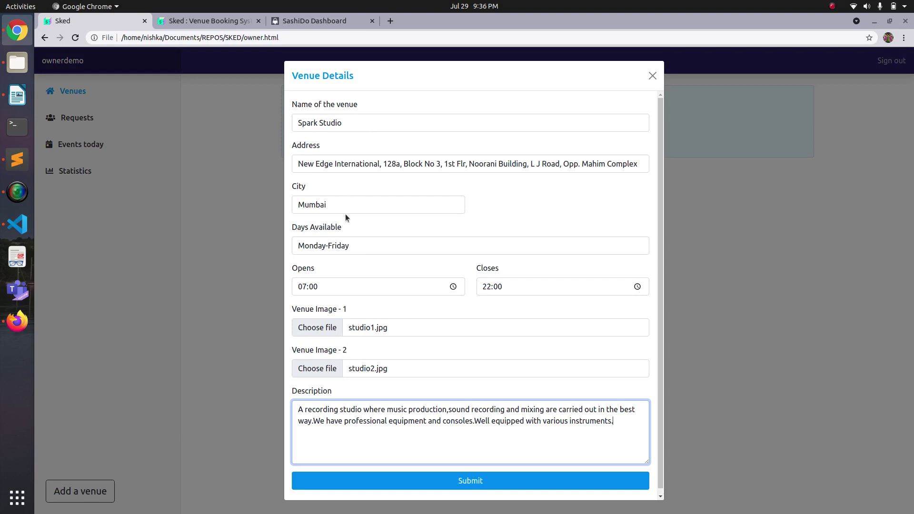
Submit the Spark Studio venue details and reload so it appears under Your Venues.
{"action": "left_click", "coordinate": [446, 483]}
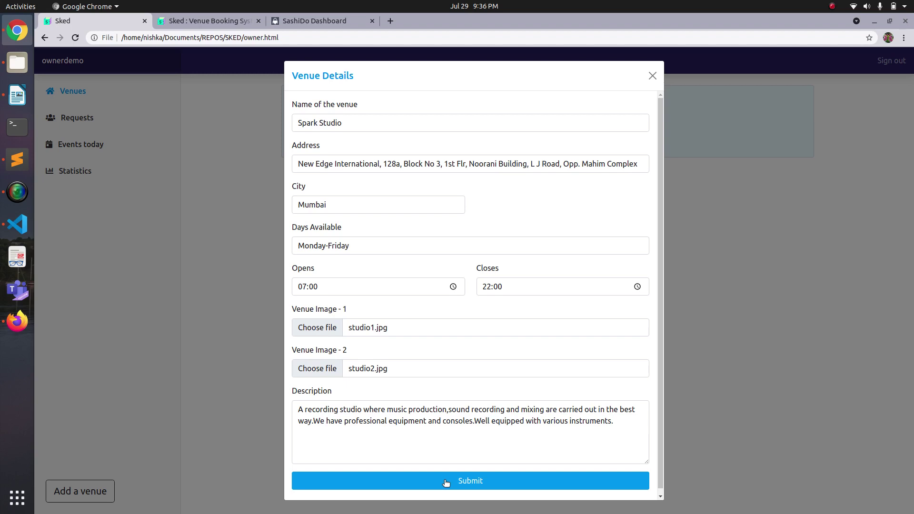
{"action": "right_click", "coordinate": [707, 306]}
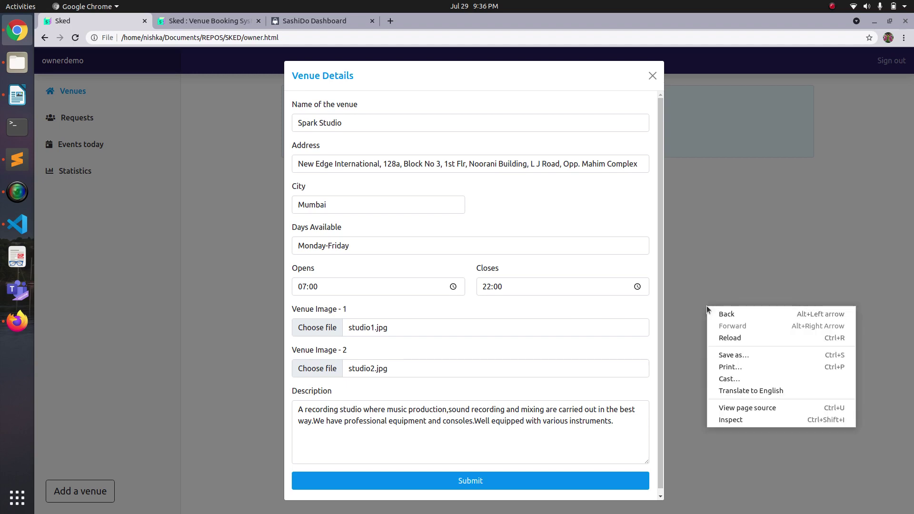
{"action": "left_click", "coordinate": [758, 290]}
Refresh the dashboard, open Spark Studio's venue page and browse its photo carousel.
{"action": "key", "text": "ctrl+r"}
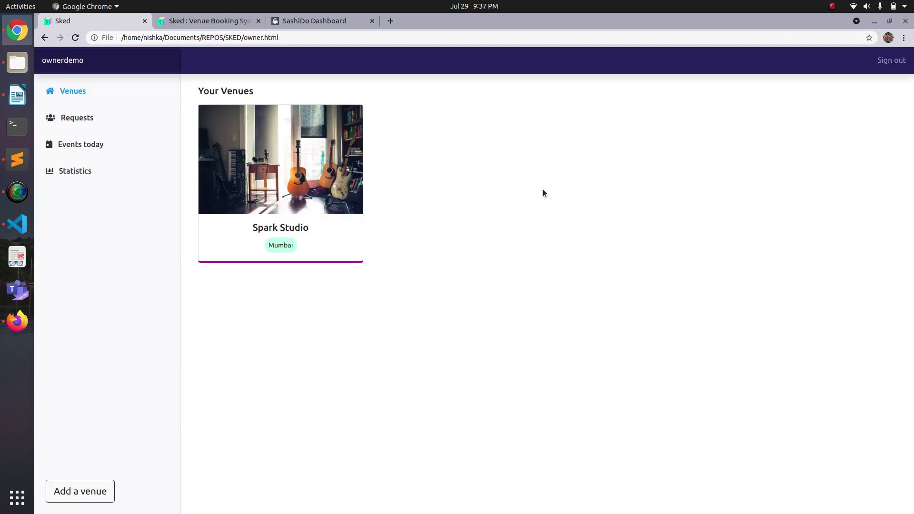
{"action": "left_click", "coordinate": [328, 242]}
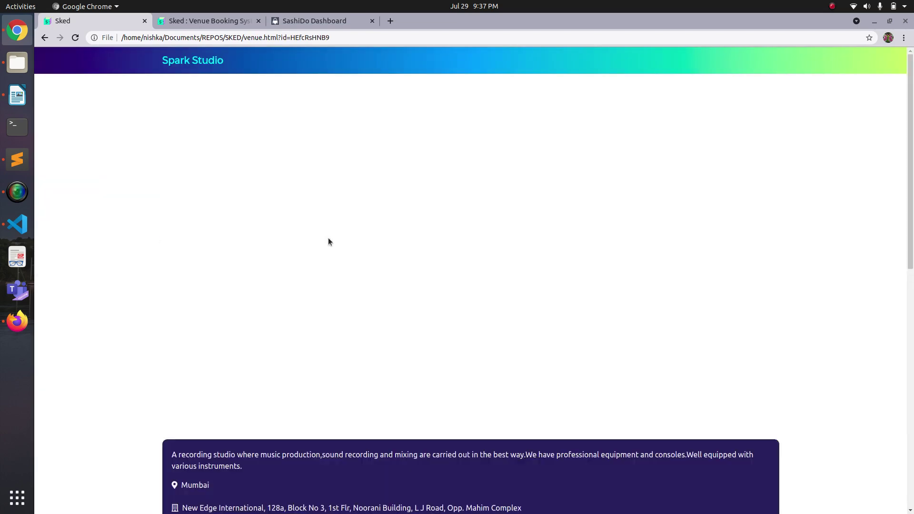
{"action": "scroll", "coordinate": [428, 285], "scroll_direction": "down", "scroll_amount": 6}
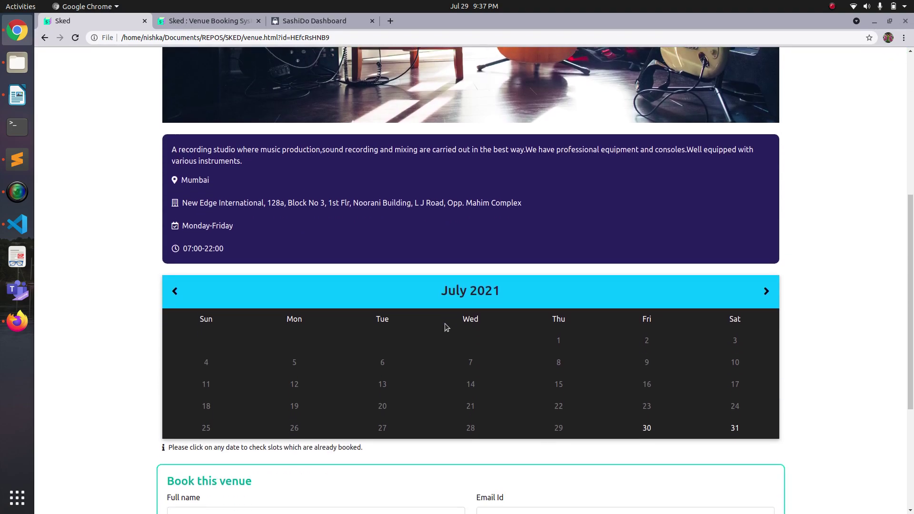
{"action": "scroll", "coordinate": [444, 326], "scroll_direction": "up", "scroll_amount": 5}
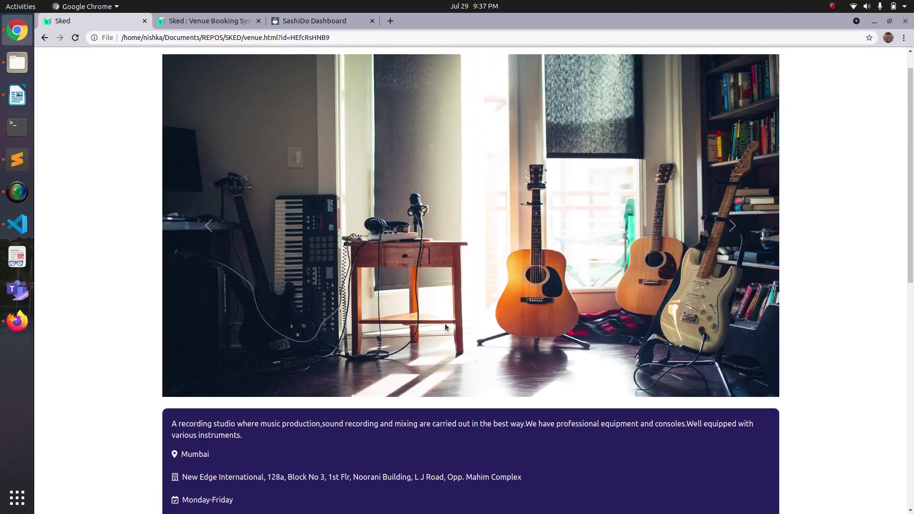
{"action": "left_click", "coordinate": [731, 227]}
{"action": "scroll", "coordinate": [641, 334], "scroll_direction": "down", "scroll_amount": 5}
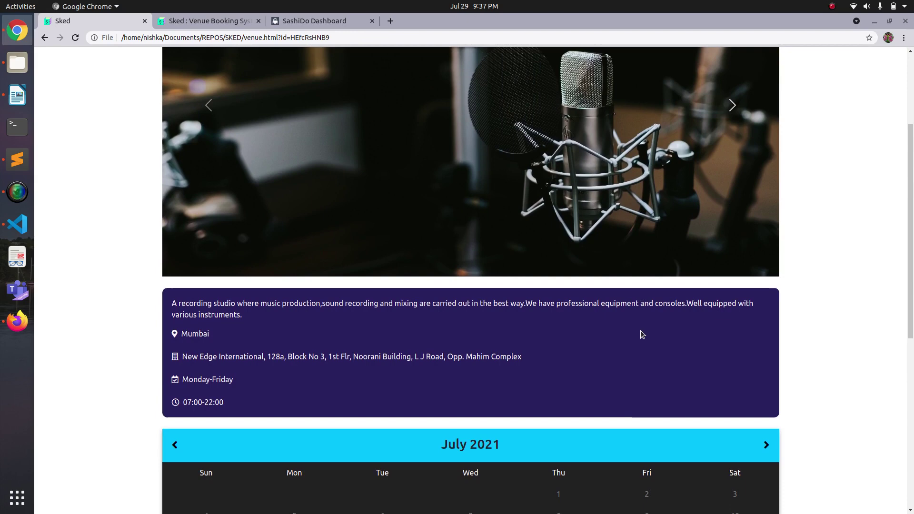
{"action": "scroll", "coordinate": [641, 333], "scroll_direction": "down", "scroll_amount": 6}
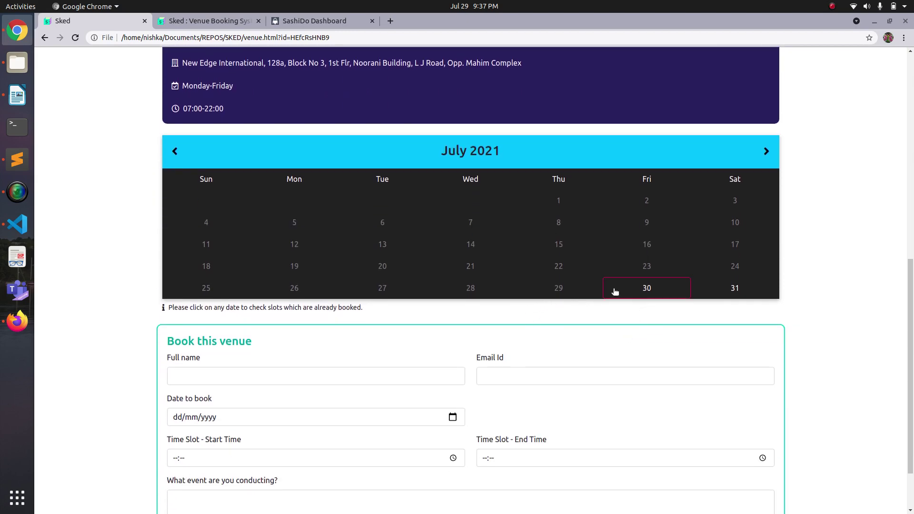
Check Spark Studio's bookings for 30 and 31 July 2021, then return to the owner dashboard.
{"action": "left_click", "coordinate": [647, 291]}
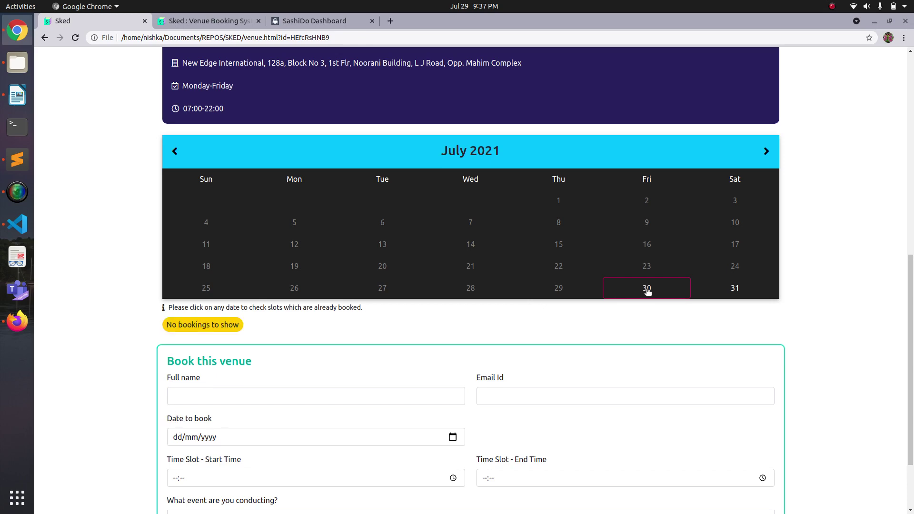
{"action": "left_click", "coordinate": [716, 291]}
{"action": "scroll", "coordinate": [644, 327], "scroll_direction": "down", "scroll_amount": 3}
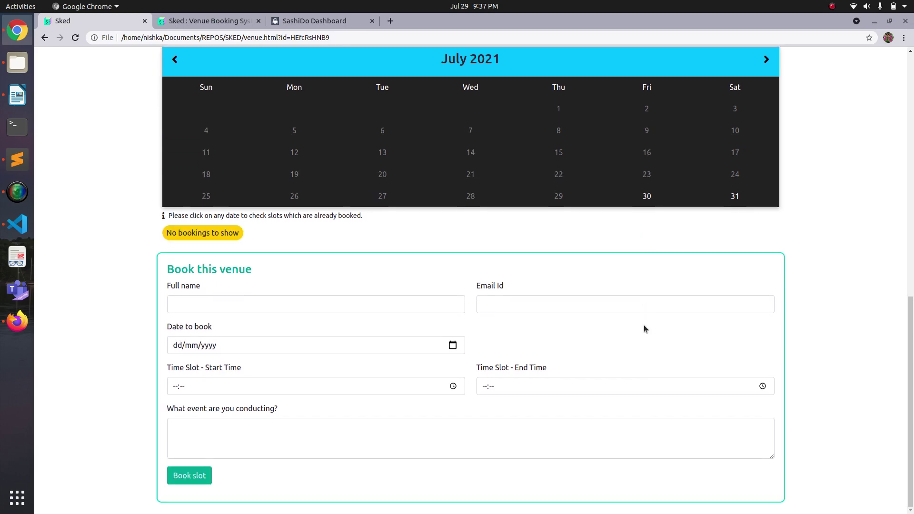
{"action": "left_click", "coordinate": [45, 38]}
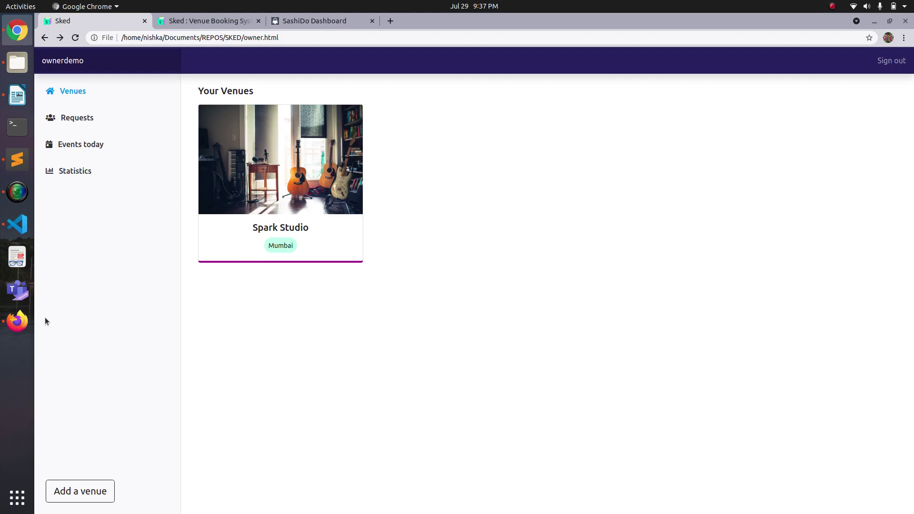
Switch to Firefox and log in as the customer with the saved credentials.
{"action": "left_click", "coordinate": [17, 321]}
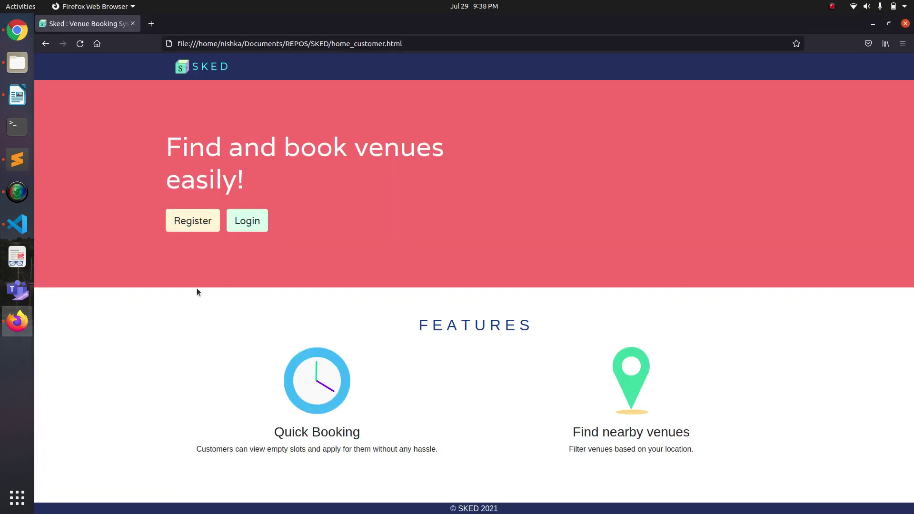
{"action": "left_click", "coordinate": [247, 222]}
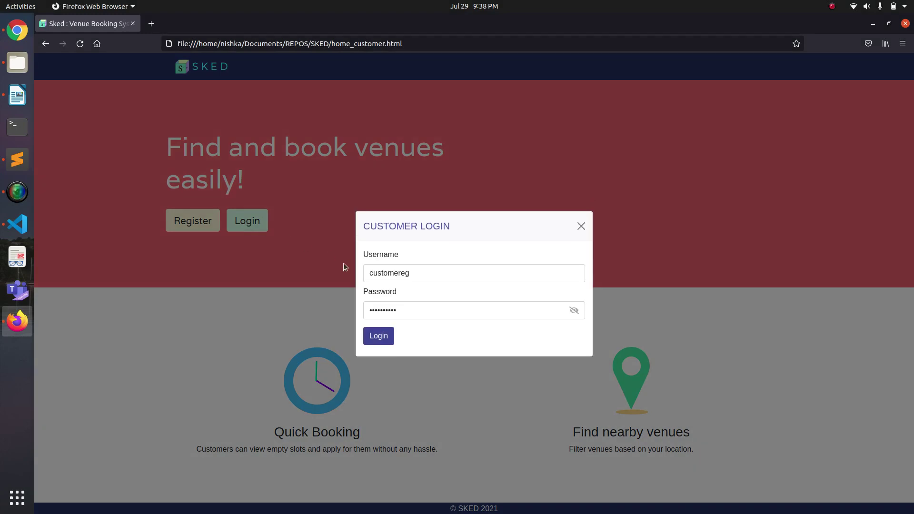
{"action": "left_click", "coordinate": [380, 337]}
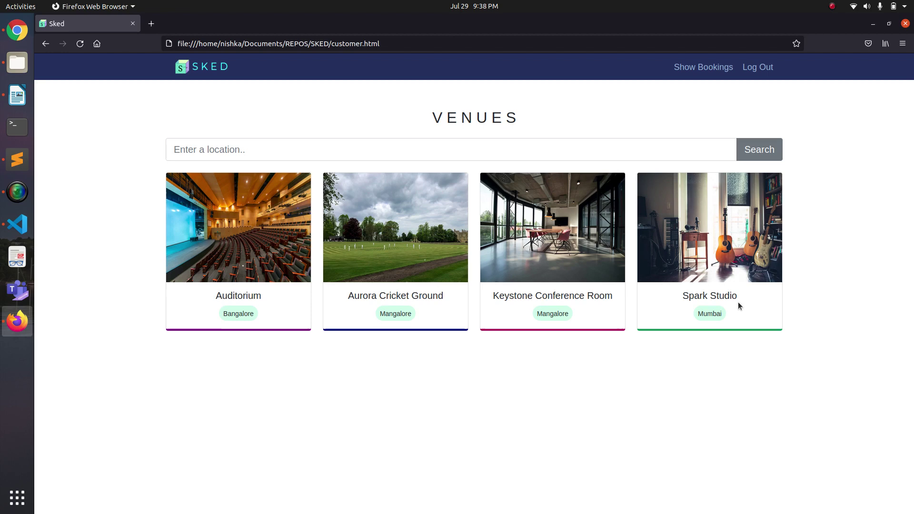
Search the customer Venues page for 'Mumbai' to narrow it to Spark Studio.
{"action": "left_click", "coordinate": [419, 149]}
{"action": "type", "text": "Mumbai"}
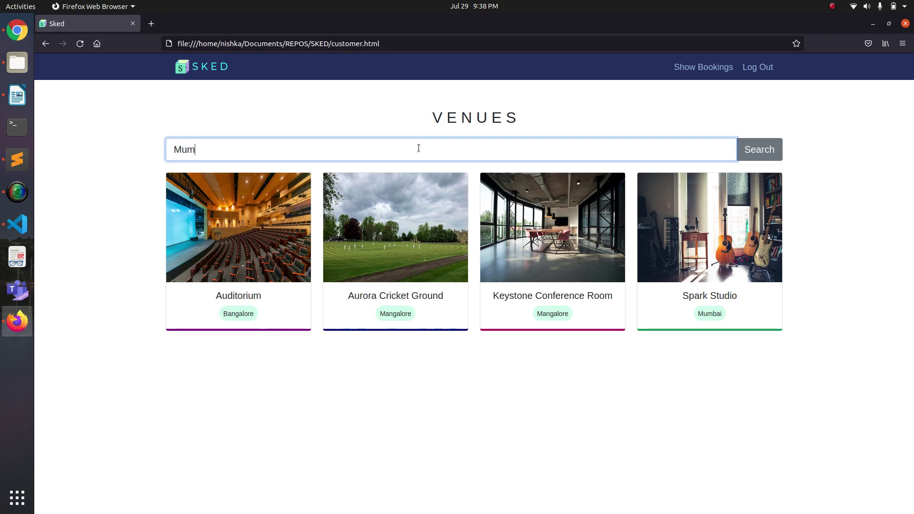
{"action": "left_click", "coordinate": [771, 146]}
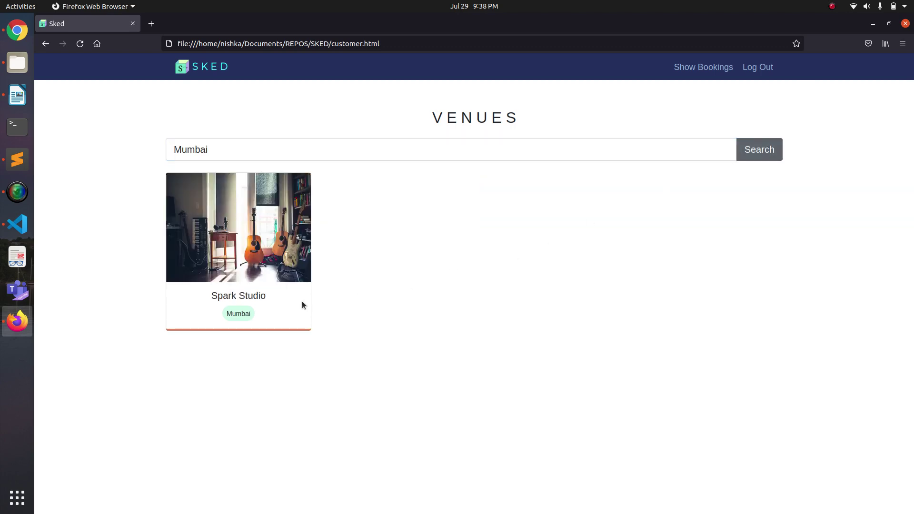
Book Spark Studio on 30/07/2021, 08:00–10:00, for a podcast recording.
{"action": "left_click", "coordinate": [286, 309]}
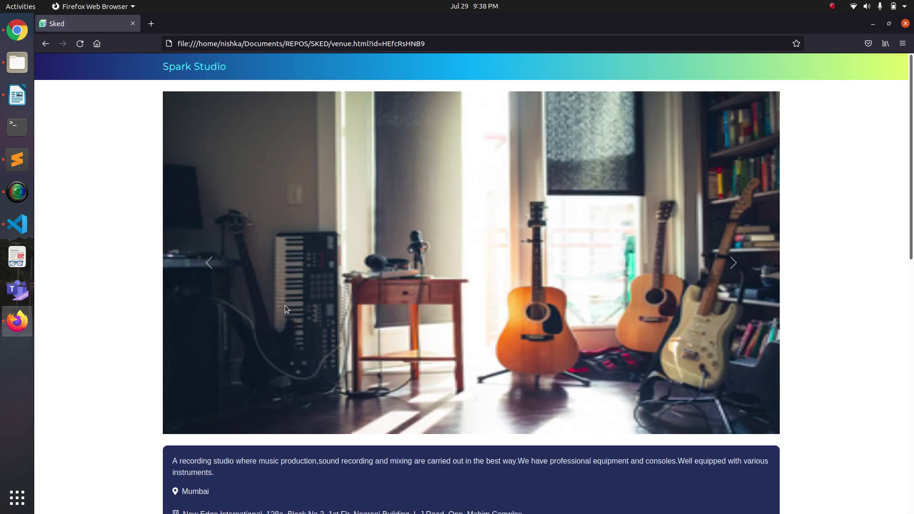
{"action": "scroll", "coordinate": [324, 370], "scroll_direction": "down", "scroll_amount": 10}
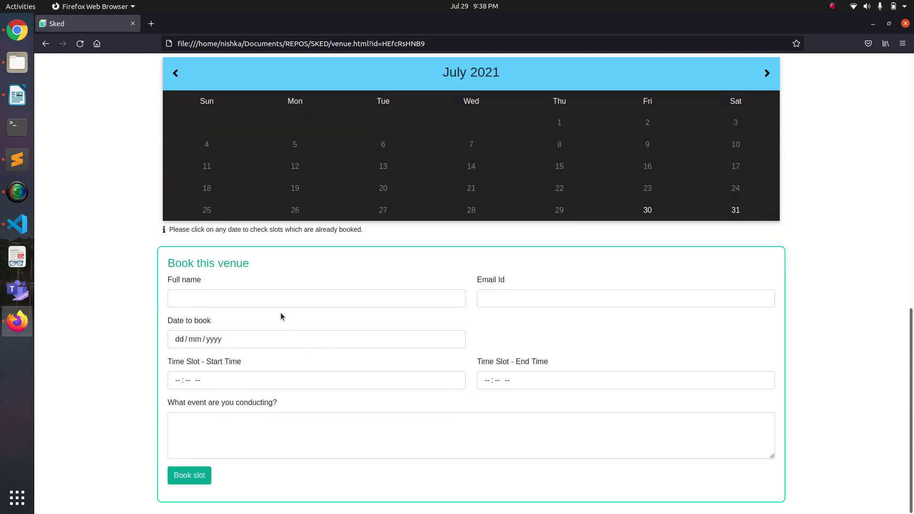
{"action": "left_click", "coordinate": [257, 301]}
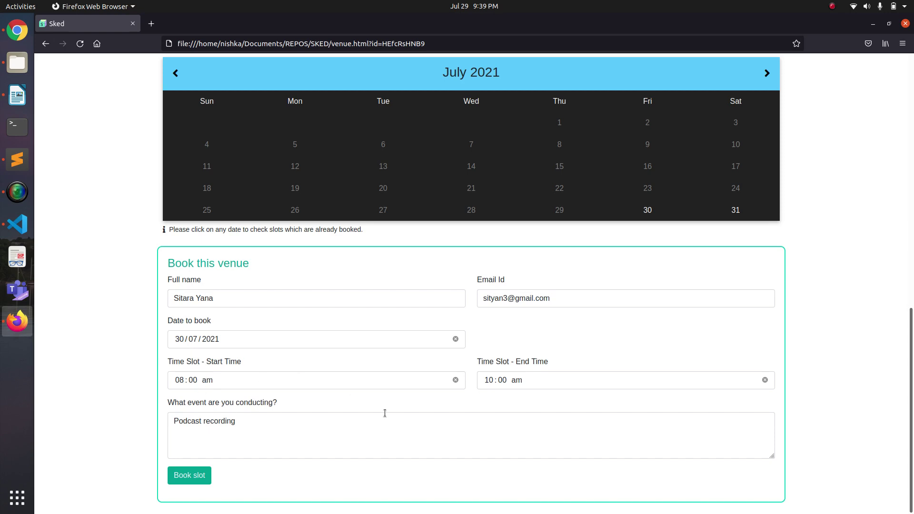
{"action": "left_click", "coordinate": [197, 480]}
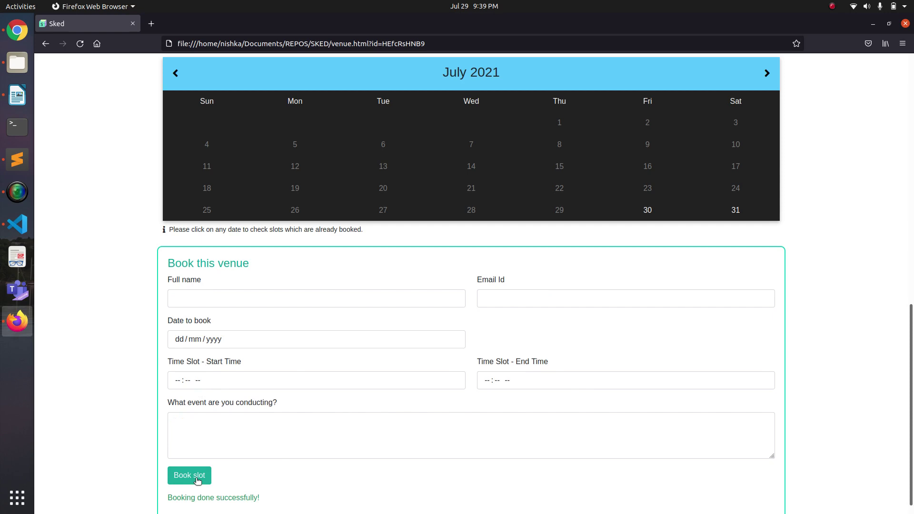
{"action": "scroll", "coordinate": [275, 497], "scroll_direction": "down", "scroll_amount": 1}
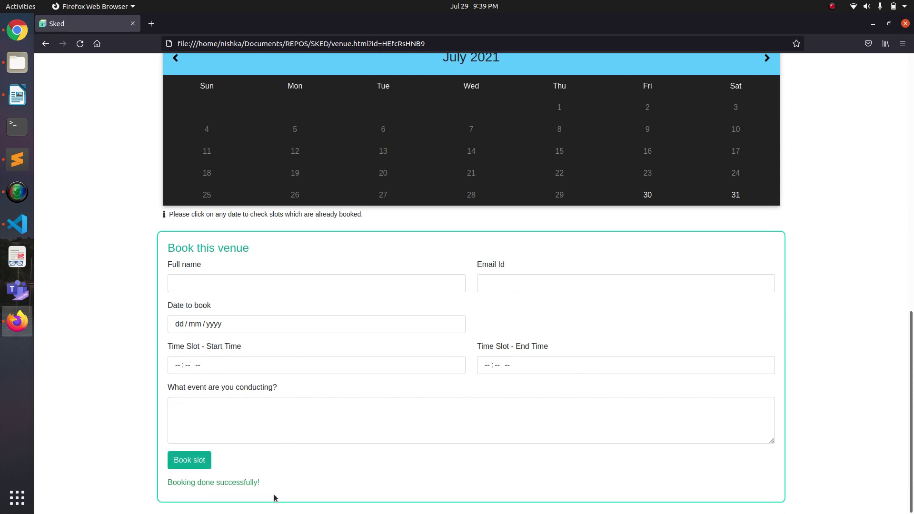
Show the customer's bookings, reloading until the pending Spark Studio booking is listed.
{"action": "left_click", "coordinate": [46, 44]}
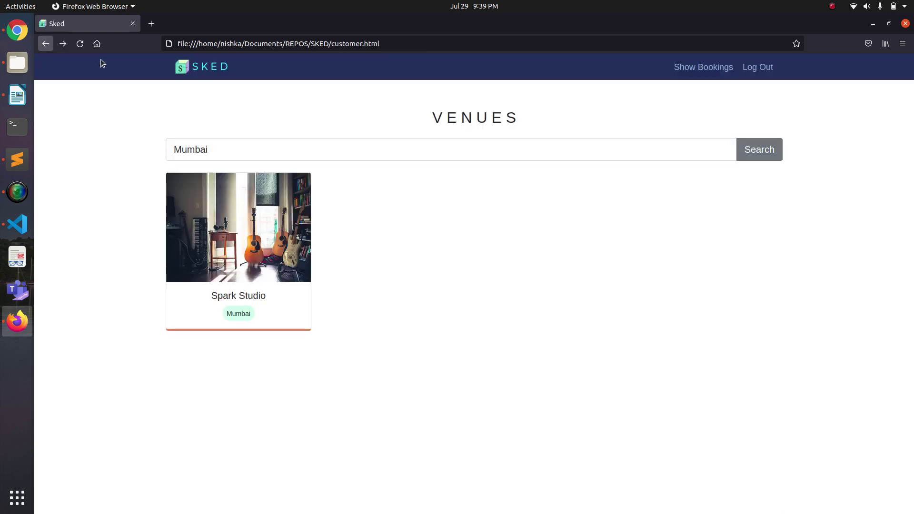
{"action": "left_click", "coordinate": [693, 70]}
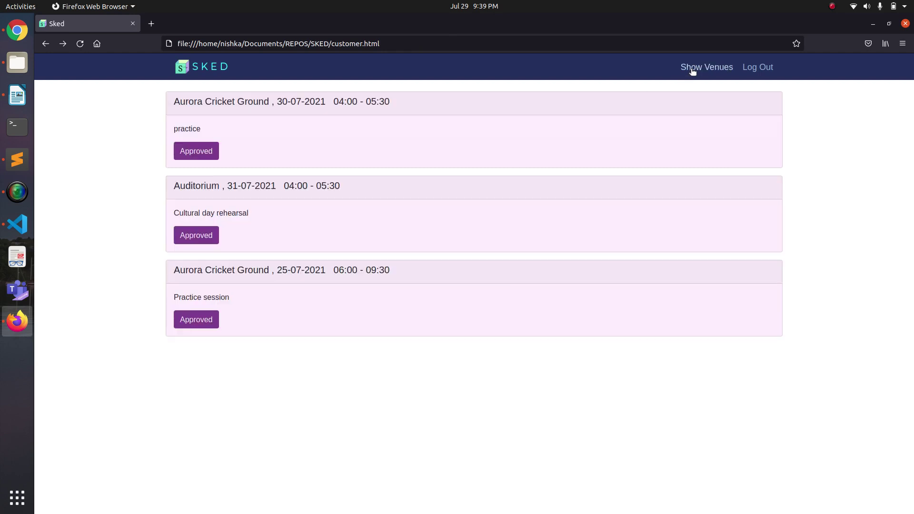
{"action": "key", "text": "F5"}
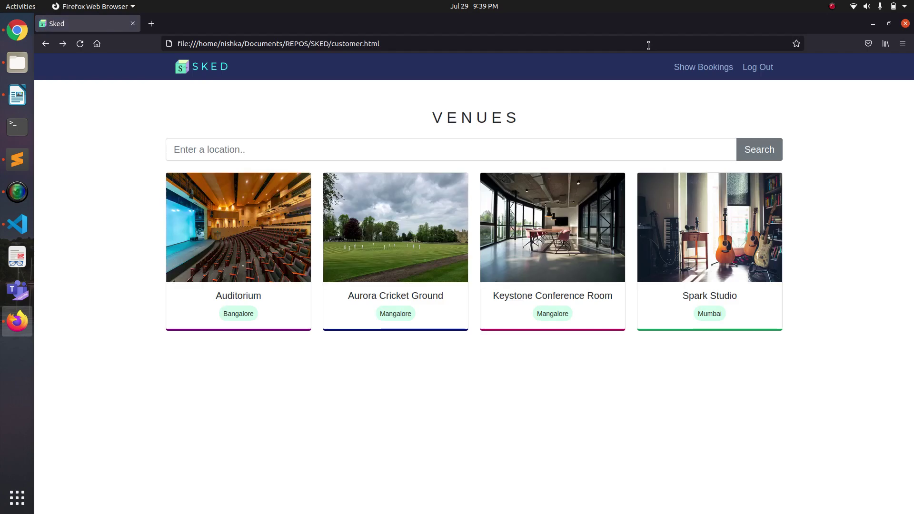
{"action": "left_click", "coordinate": [705, 69]}
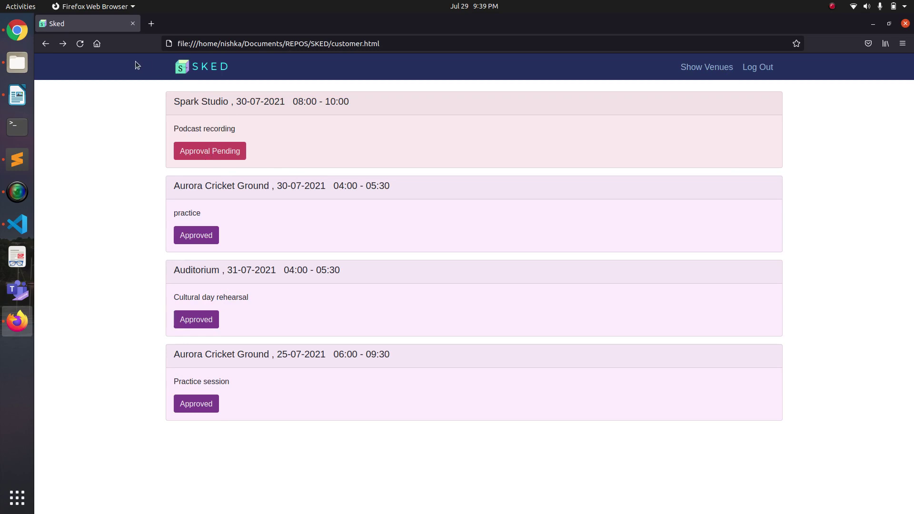
In Chrome, reload the owner dashboard and approve the Spark Studio podcast request for 30-07-2021.
{"action": "left_click", "coordinate": [20, 35]}
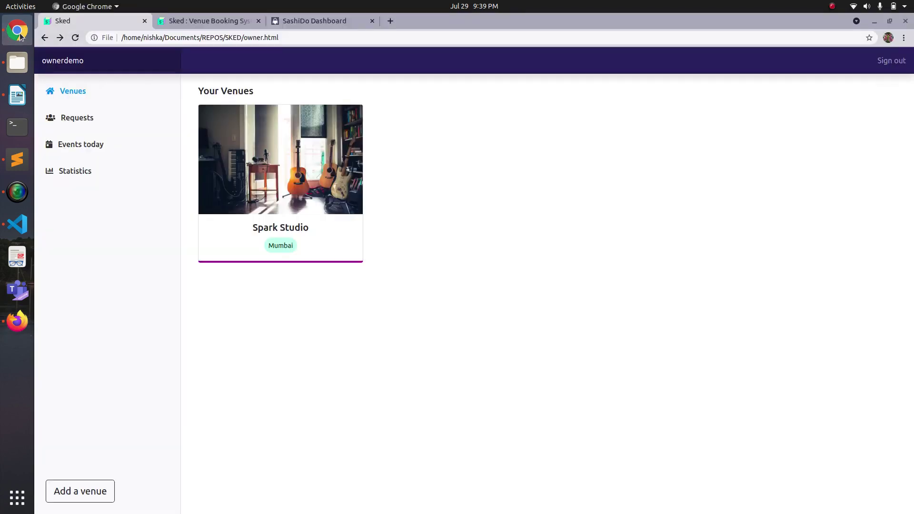
{"action": "left_click", "coordinate": [156, 41]}
{"action": "key", "text": "Return"}
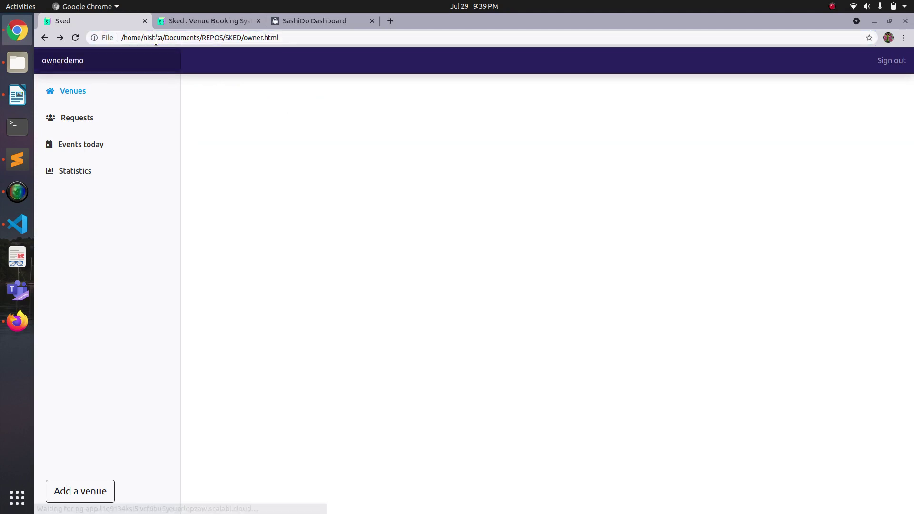
{"action": "left_click", "coordinate": [80, 119]}
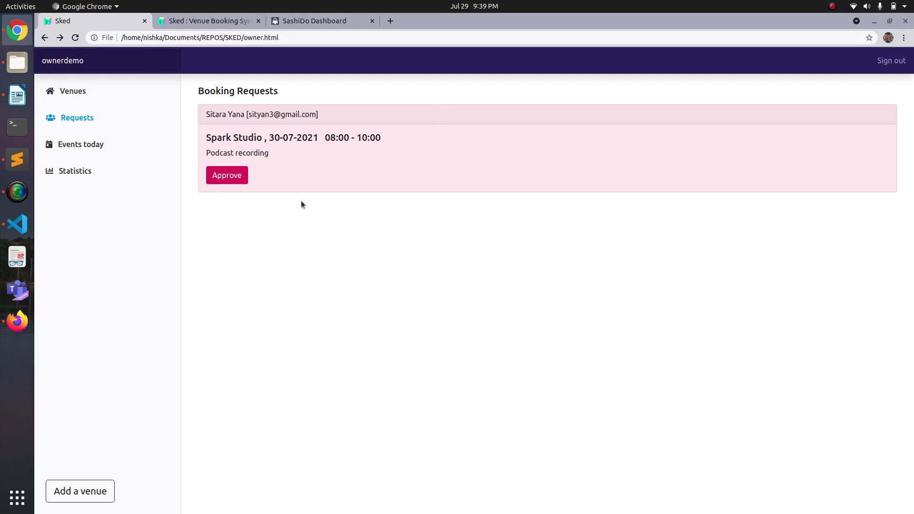
{"action": "left_click", "coordinate": [229, 177]}
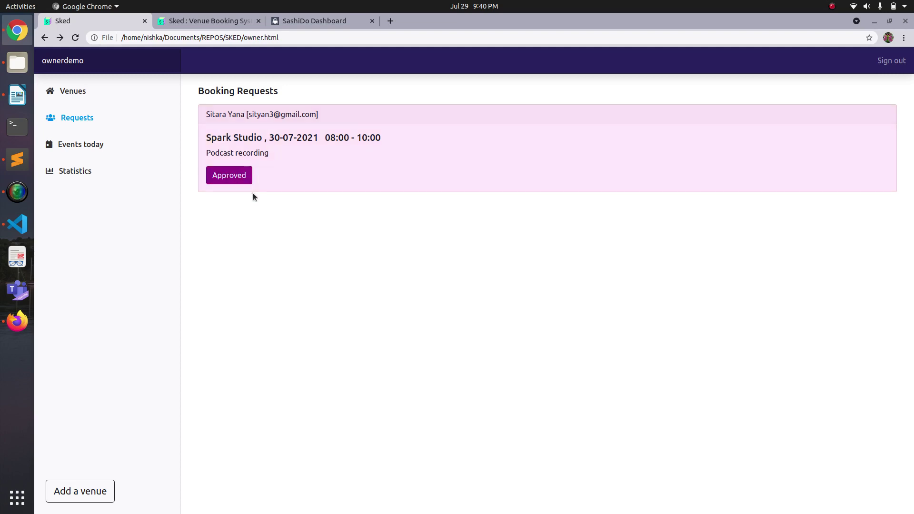
Reload the customer page, confirm Spark Studio shows Approved in the bookings, then return to Chrome.
{"action": "left_click", "coordinate": [8, 331]}
{"action": "left_click", "coordinate": [417, 48]}
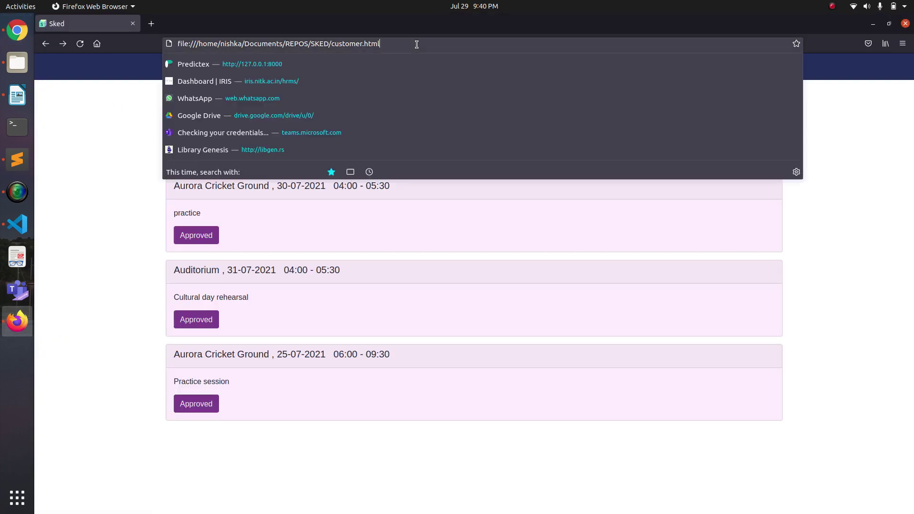
{"action": "key", "text": "Return"}
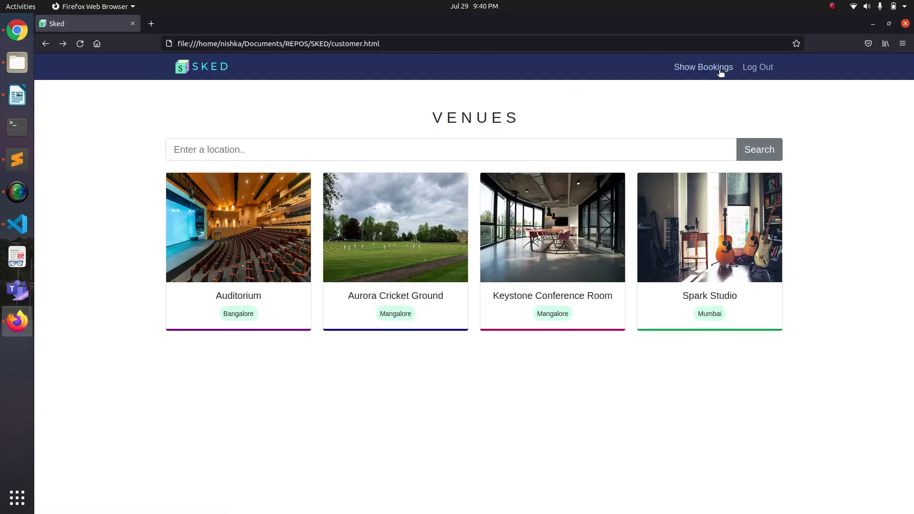
{"action": "left_click", "coordinate": [720, 71]}
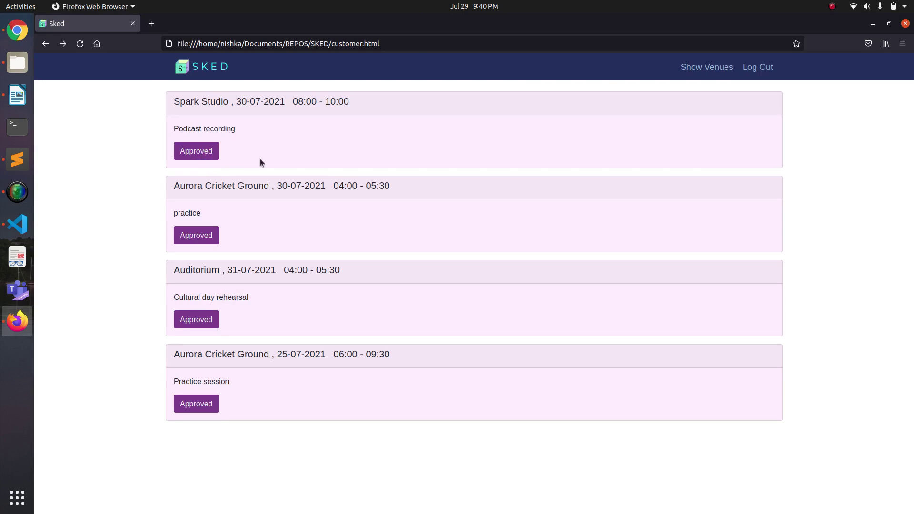
{"action": "left_click", "coordinate": [25, 33]}
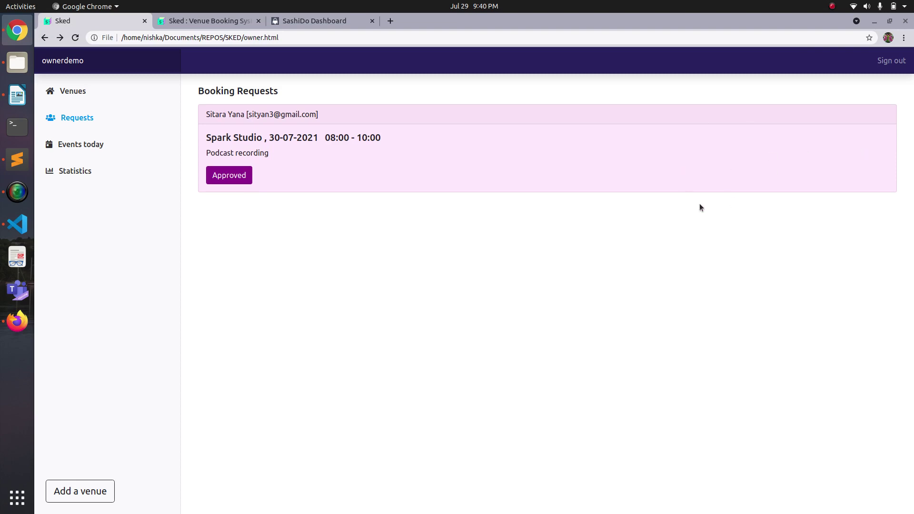
Sign out and log in with the owner's username and password for Auditorium, Aurora Cricket Ground and Keystone.
{"action": "left_click", "coordinate": [890, 63]}
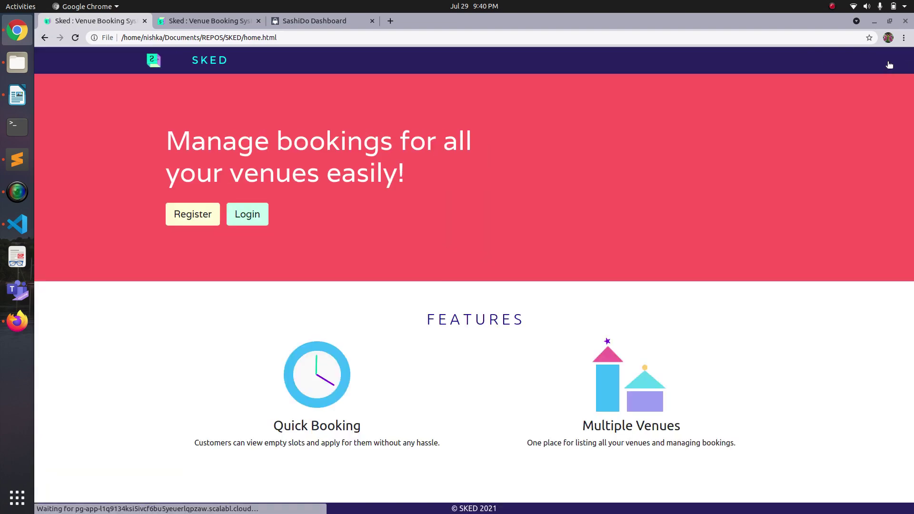
{"action": "left_click", "coordinate": [264, 216]}
{"action": "left_click", "coordinate": [410, 270]}
{"action": "type", "text": "ni"}
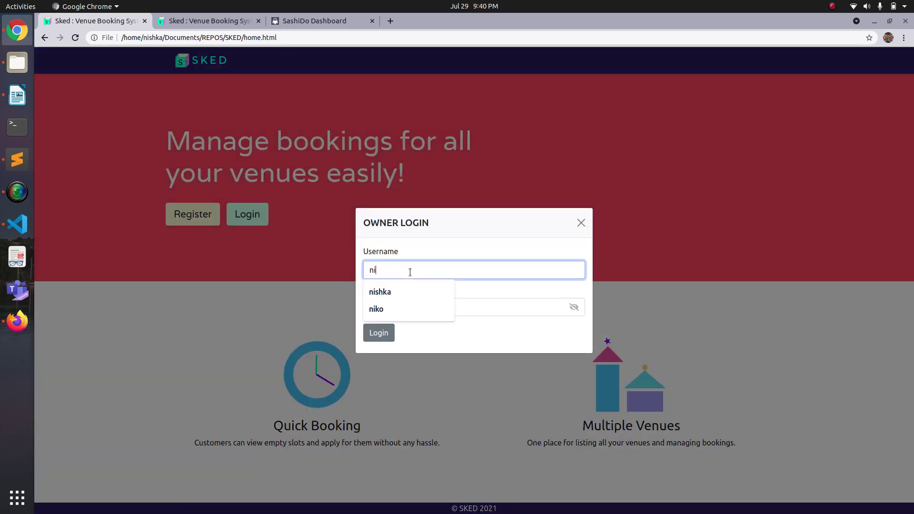
{"action": "type", "text": "shka"}
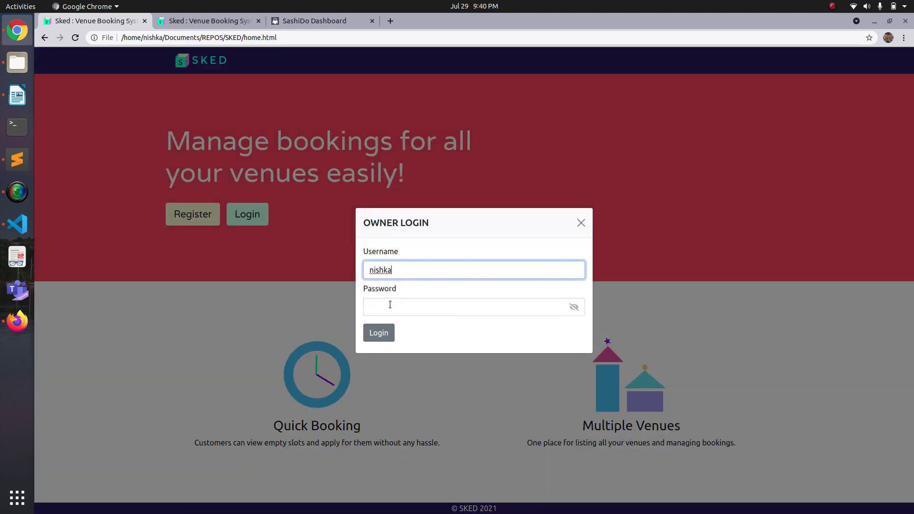
{"action": "left_click", "coordinate": [390, 305]}
{"action": "type", "text": "•••••••••"}
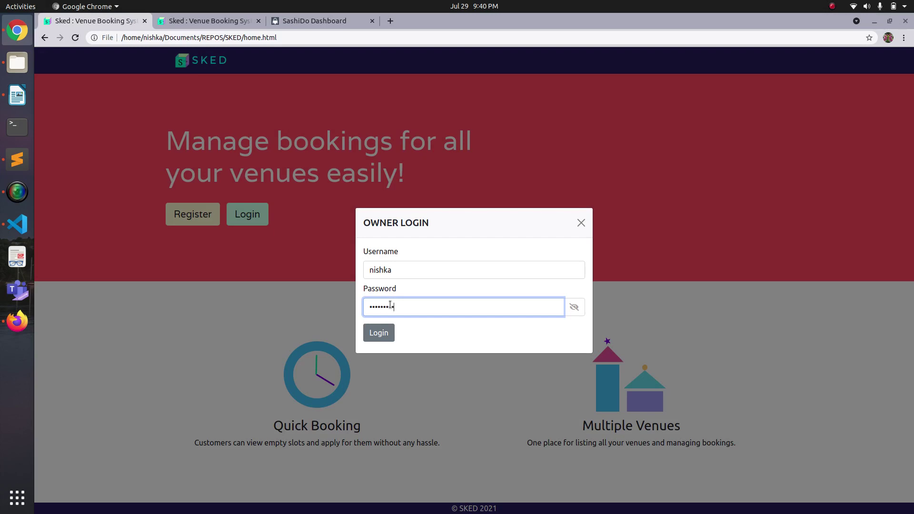
{"action": "type", "text": "•"}
{"action": "left_click", "coordinate": [377, 334]}
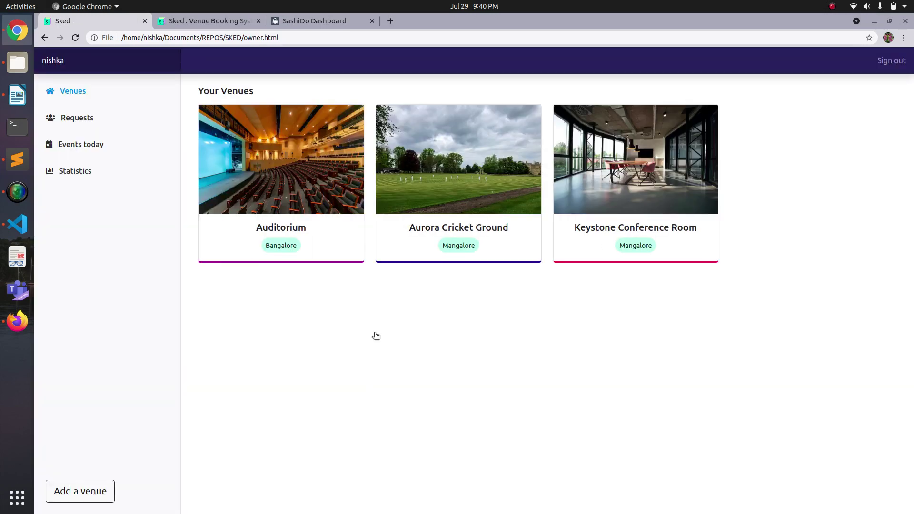
Delete the Aurora Cricket Ground 25-07-2021 practice session card from Booking Requests.
{"action": "left_click", "coordinate": [73, 119]}
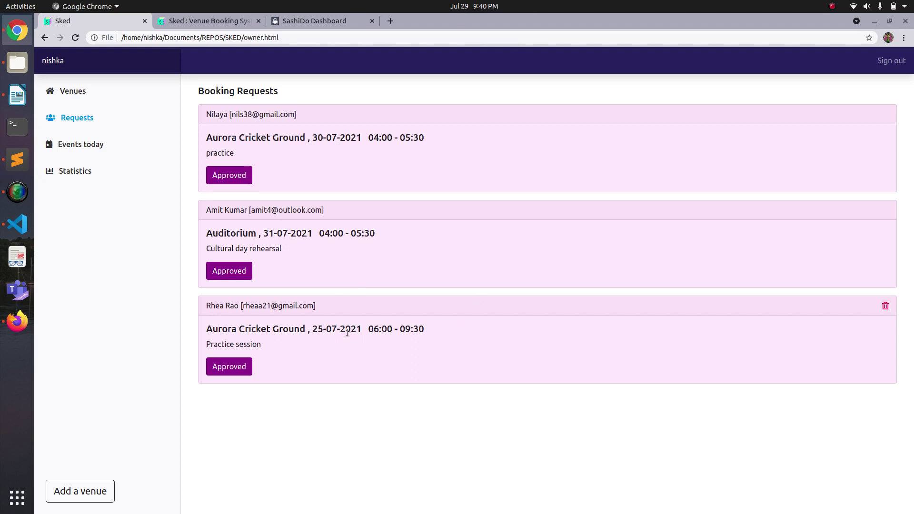
{"action": "left_click", "coordinate": [886, 307]}
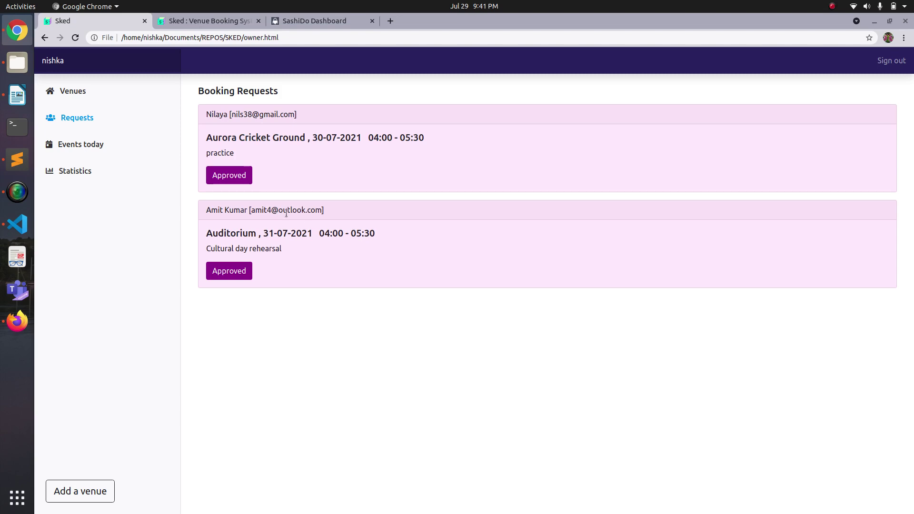
View today's events and the requests list, then open the room usage Statistics page.
{"action": "left_click", "coordinate": [91, 146]}
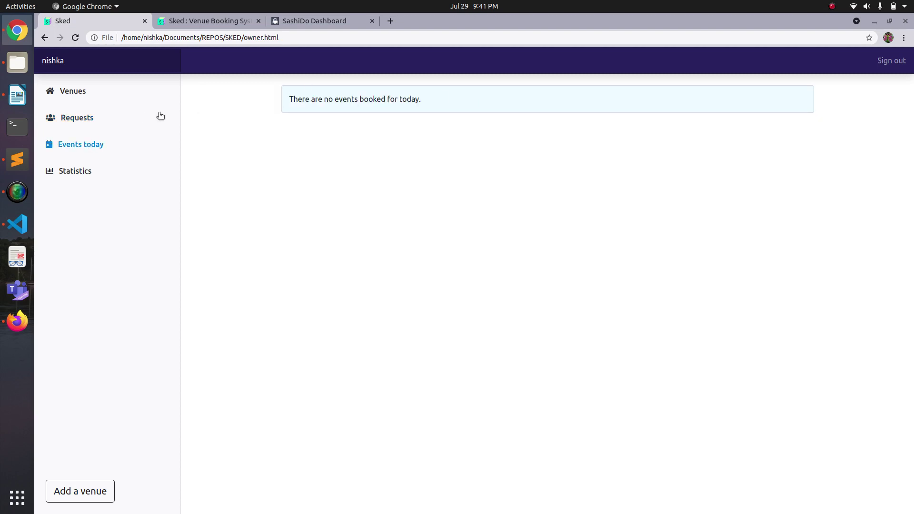
{"action": "left_click", "coordinate": [100, 119]}
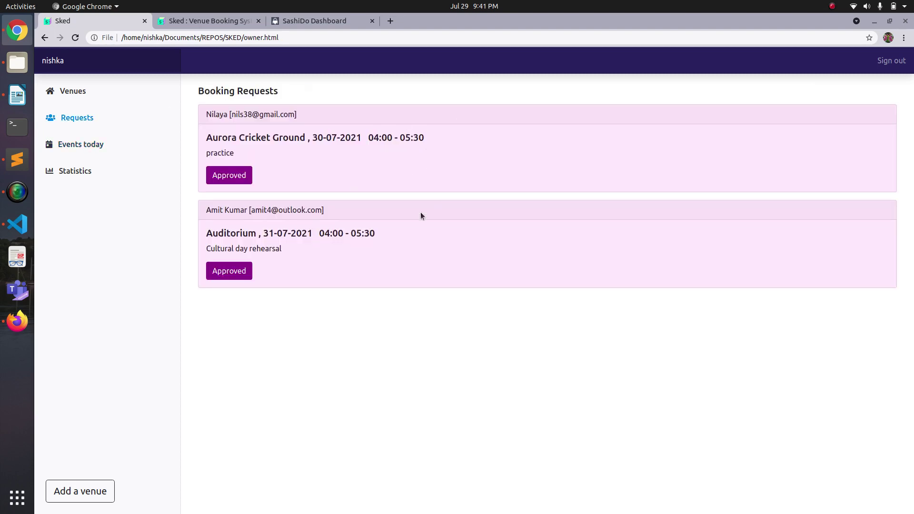
{"action": "left_click", "coordinate": [85, 173]}
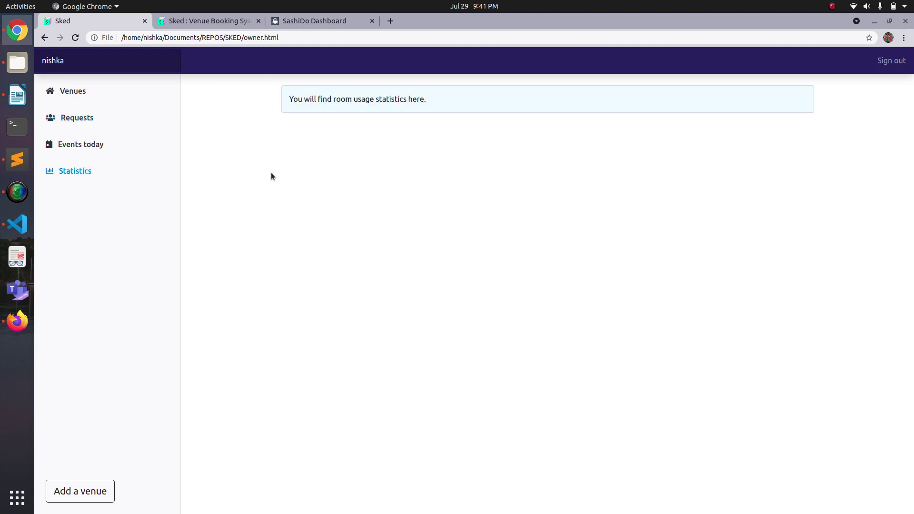